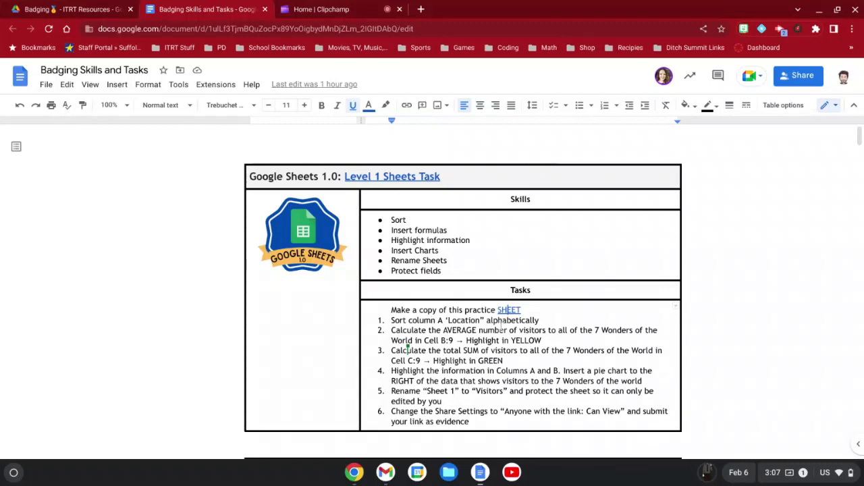
# Make a copy of the practice spreadsheet linked in the Google Sheets 1.0 tasks.
pyautogui.moveTo(510, 309)
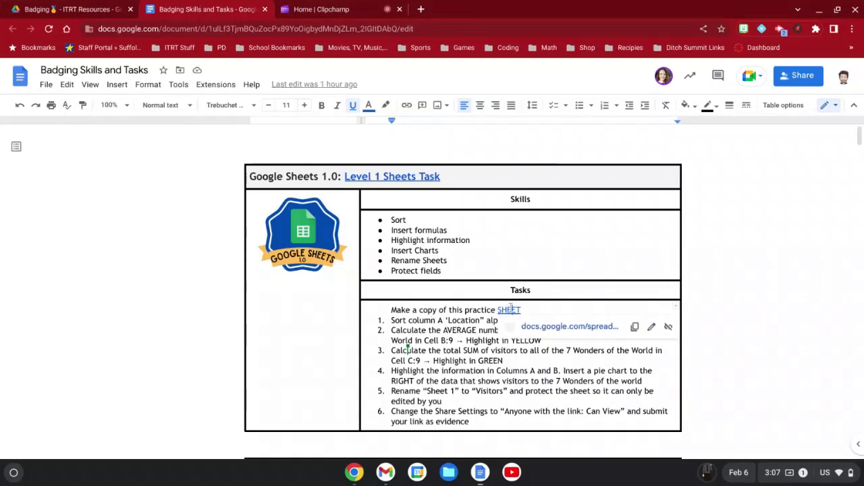
pyautogui.click(533, 327)
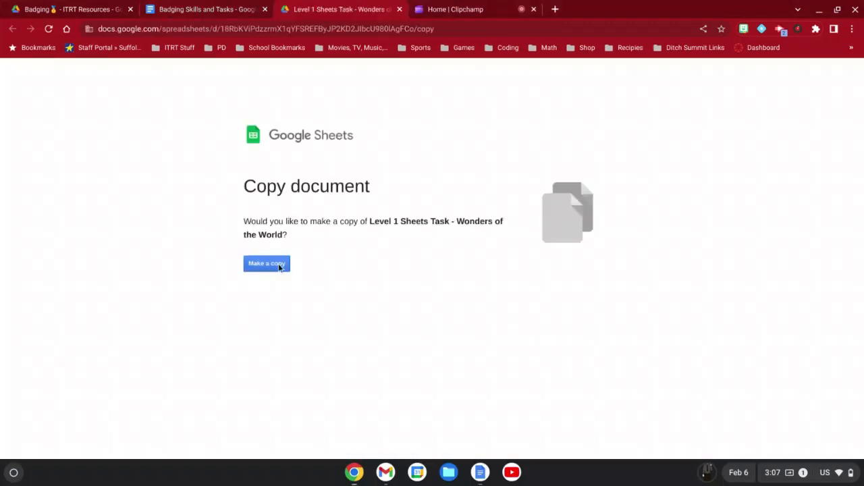
pyautogui.click(276, 266)
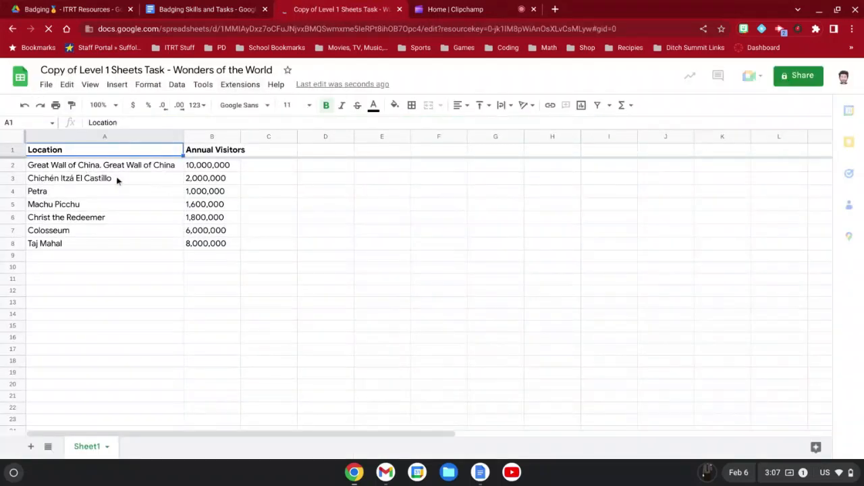
pyautogui.click(17, 154)
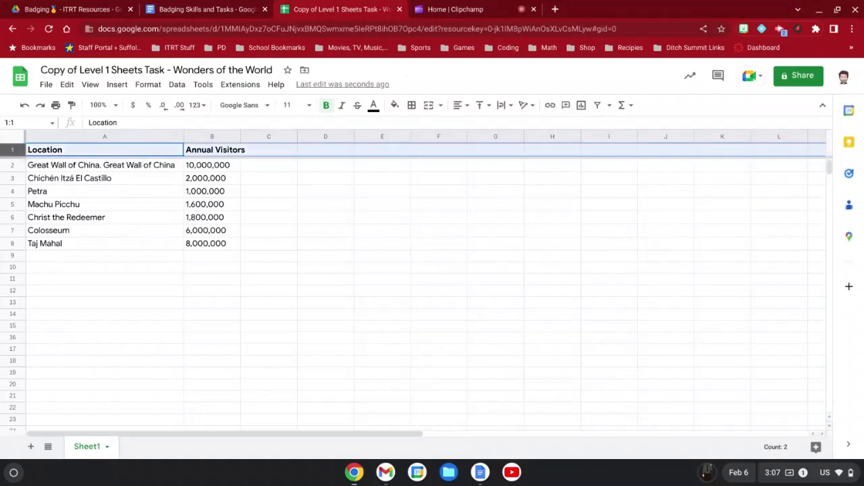
pyautogui.rightClick(15, 152)
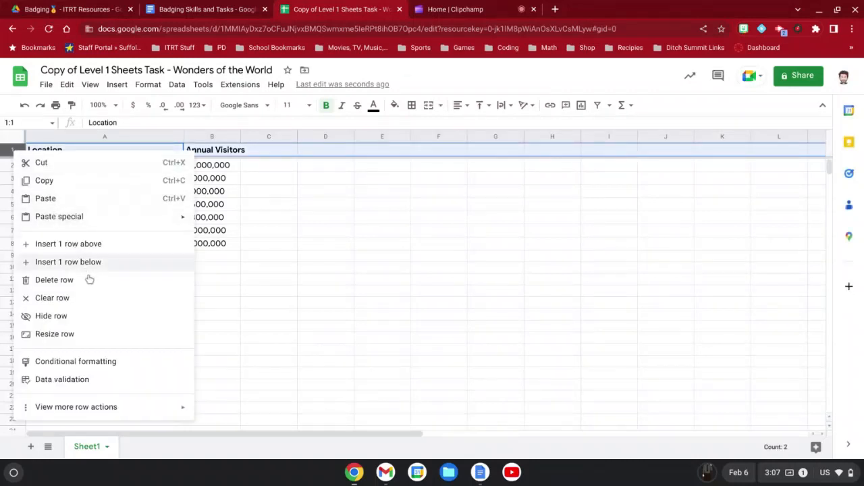
pyautogui.moveTo(81, 409)
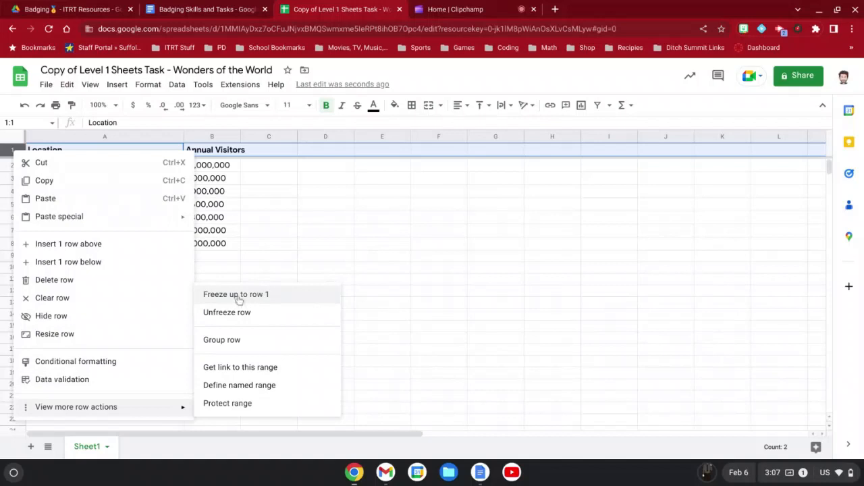
pyautogui.click(261, 216)
pyautogui.click(140, 166)
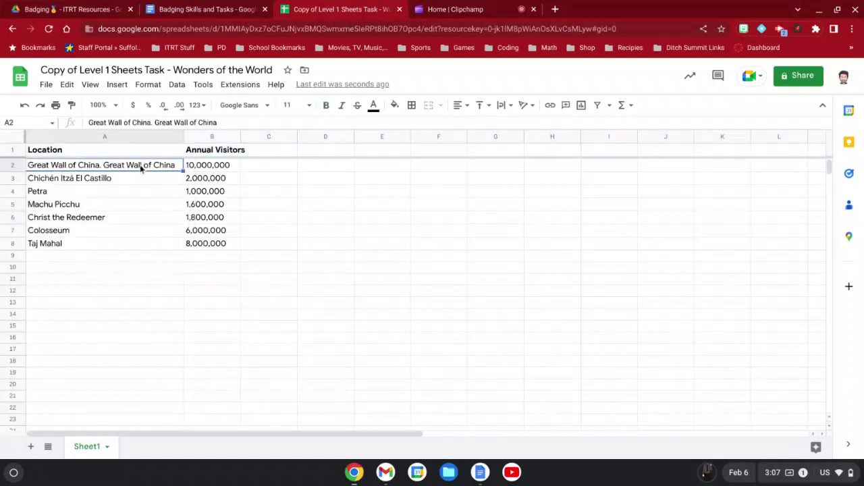
# Try sorting the sheet A to Z by the Location column, and undo that sort.
pyautogui.click(168, 138)
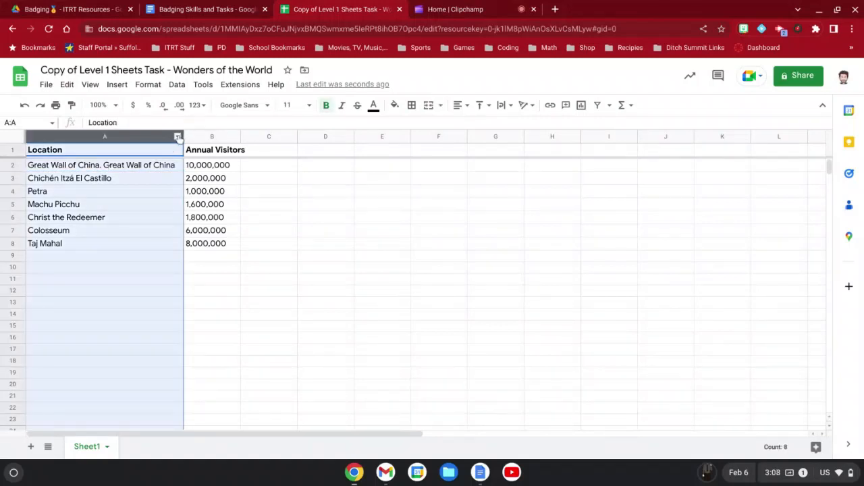
pyautogui.click(178, 137)
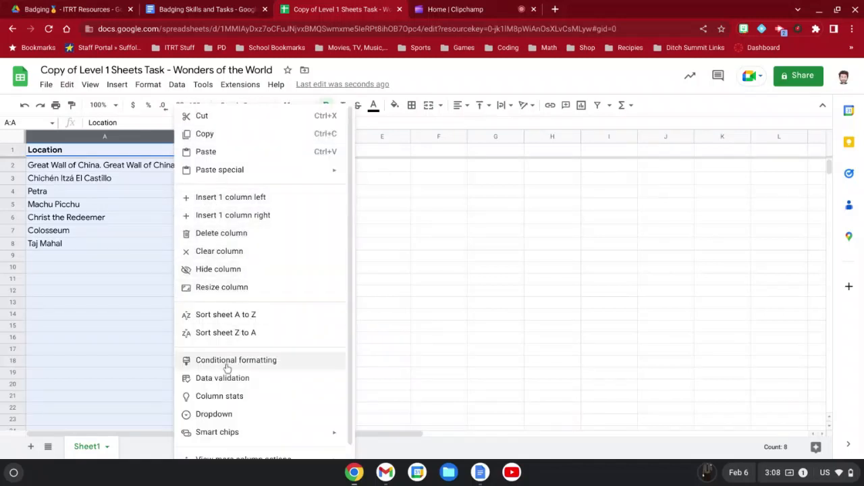
pyautogui.click(236, 315)
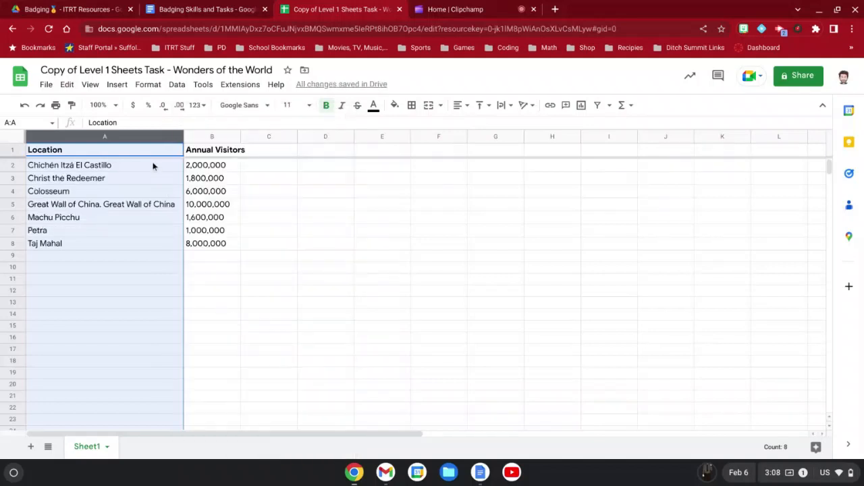
pyautogui.click(25, 107)
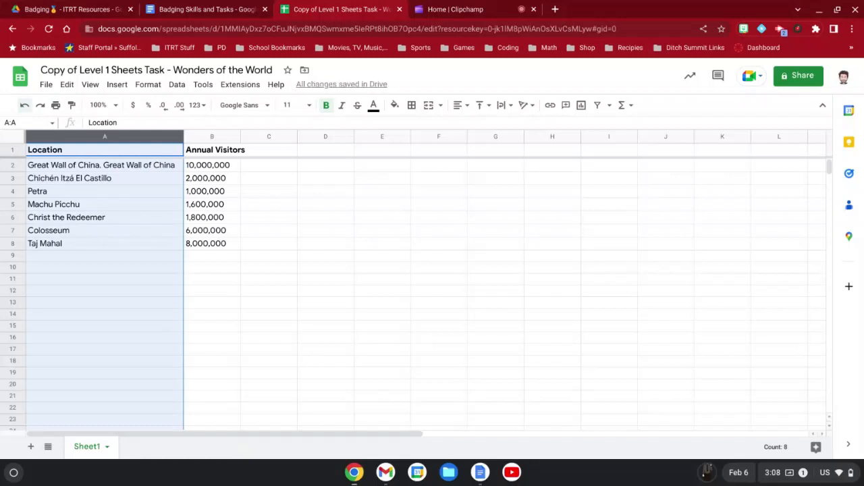
pyautogui.click(114, 188)
pyautogui.click(130, 167)
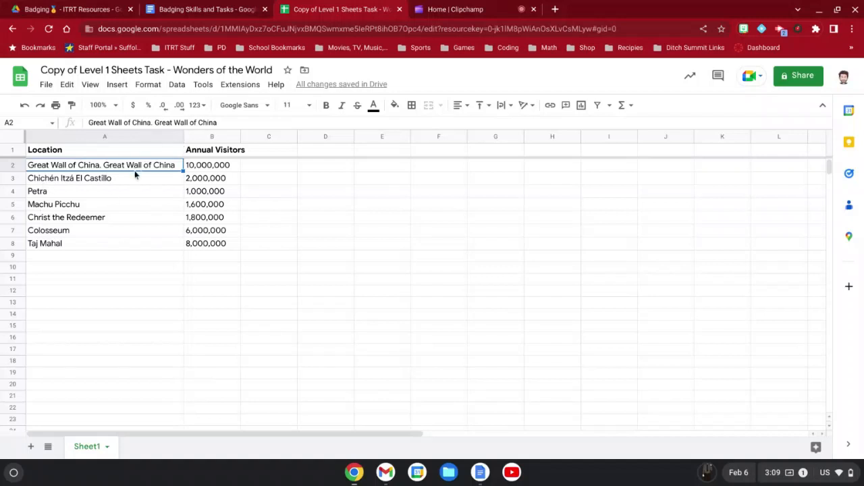
# Sort the sheet alphabetically from A to Z by the Location column.
pyautogui.click(166, 134)
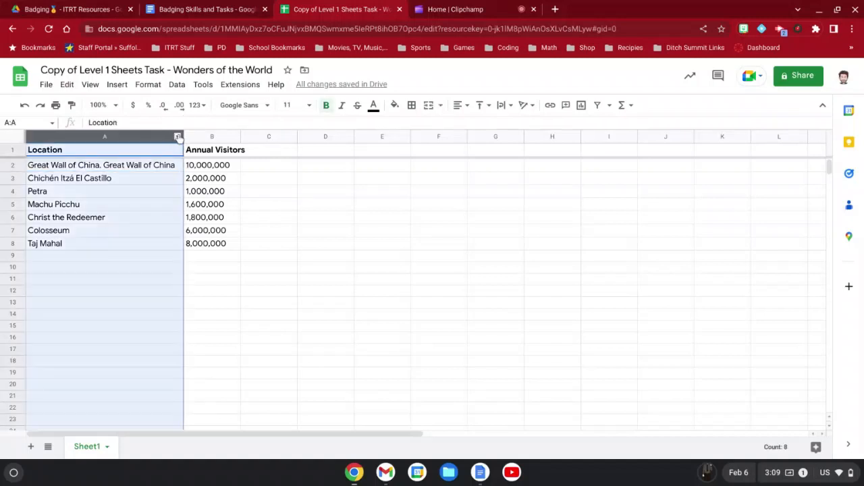
pyautogui.click(178, 137)
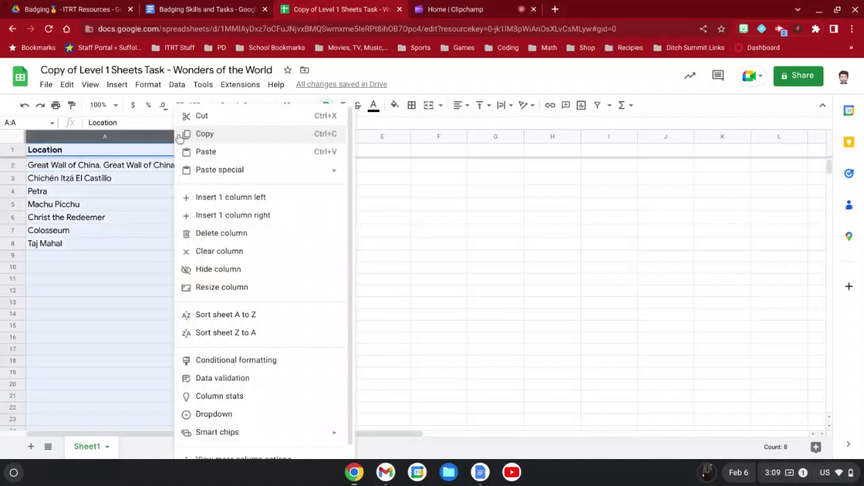
pyautogui.click(233, 316)
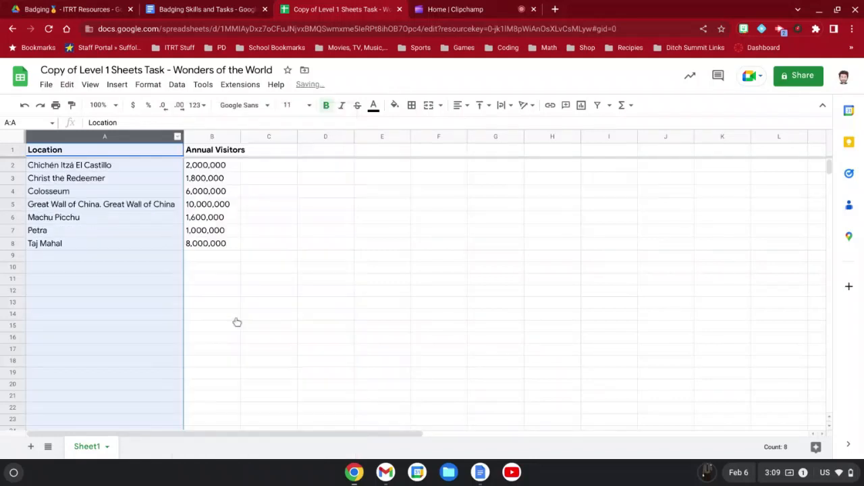
pyautogui.click(129, 241)
pyautogui.press('Down')
pyautogui.press('Right')
pyautogui.click(141, 164)
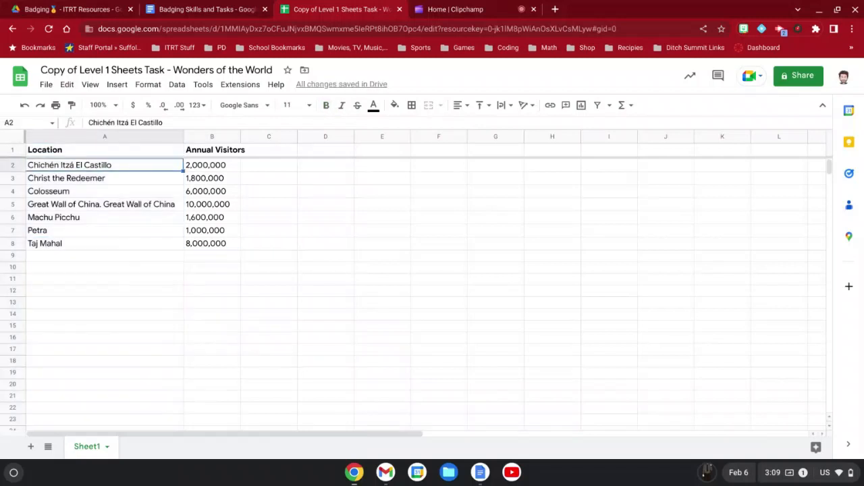
# Calculate the average number of annual visitors in cell B9 with an AVERAGE formula over B2:B8.
pyautogui.click(209, 258)
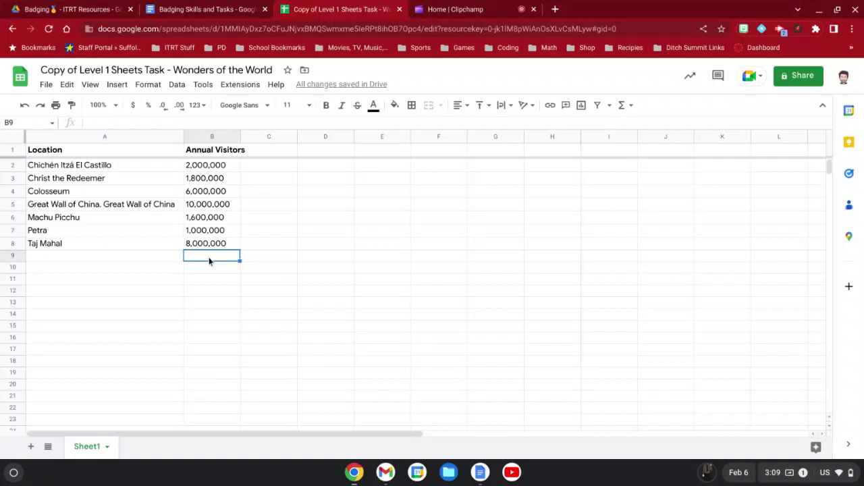
pyautogui.click(628, 106)
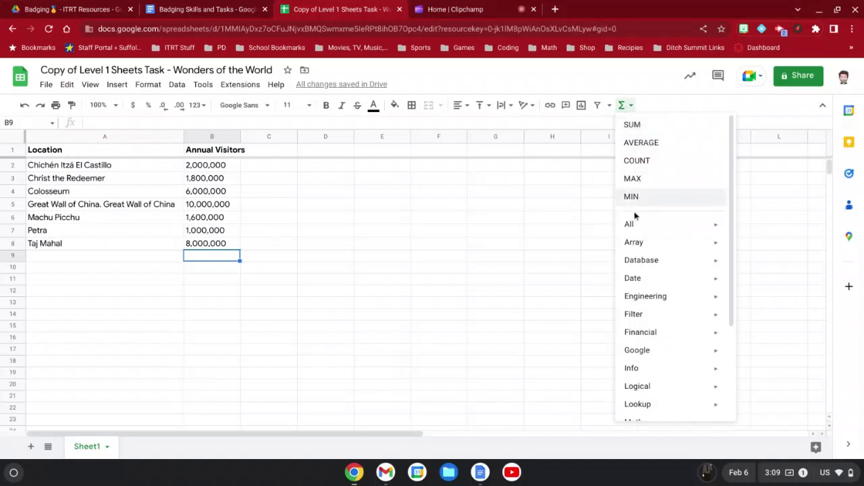
pyautogui.moveTo(653, 229)
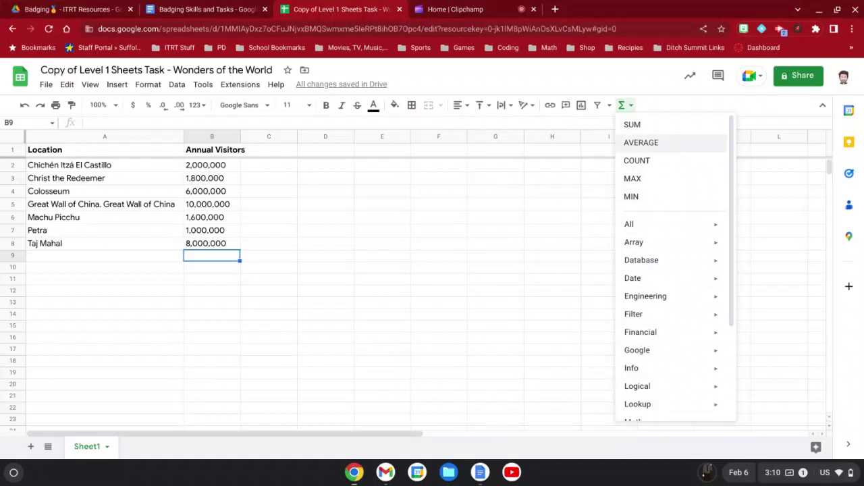
pyautogui.click(678, 144)
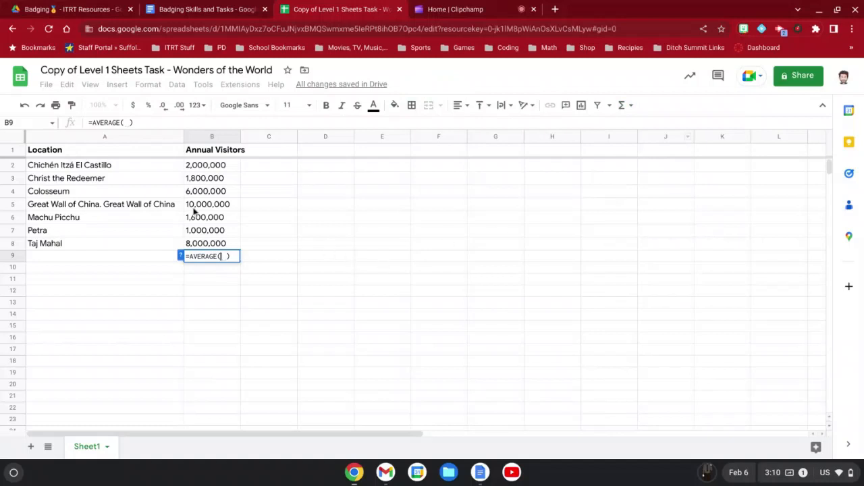
pyautogui.click(231, 167)
pyautogui.moveTo(231, 181); pyautogui.dragTo(231, 246)
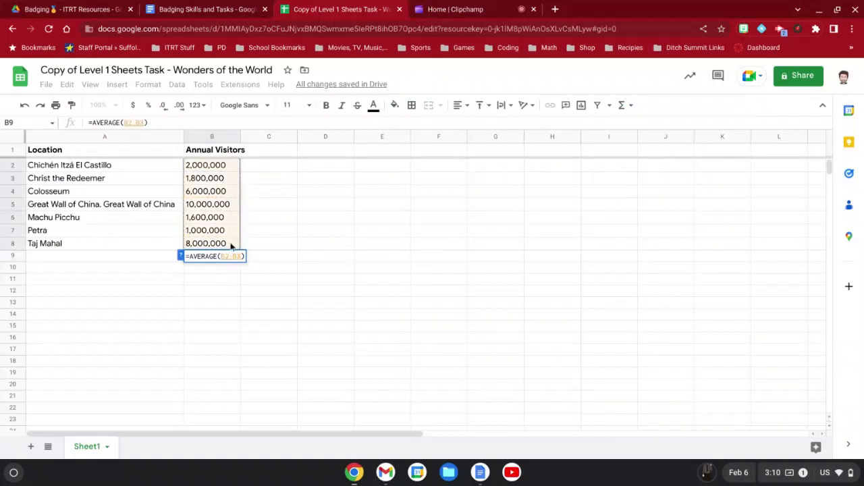
pyautogui.press('Return')
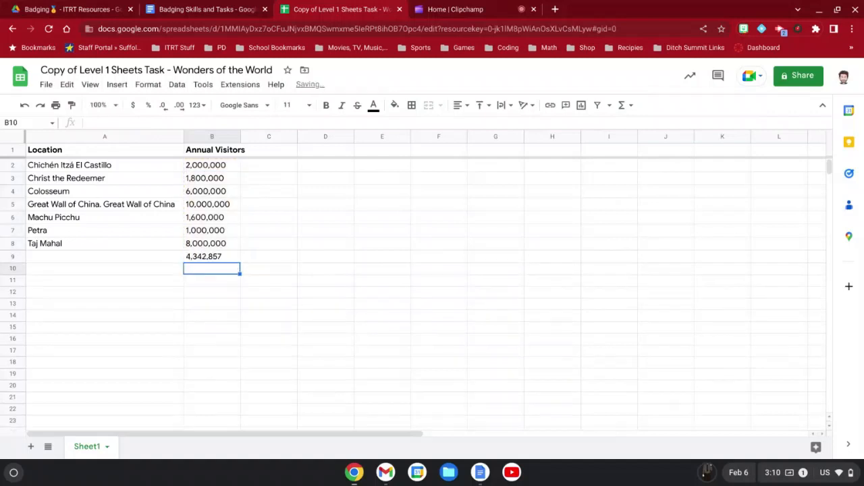
# Fill cell B9, which holds the average, with yellow.
pyautogui.click(228, 260)
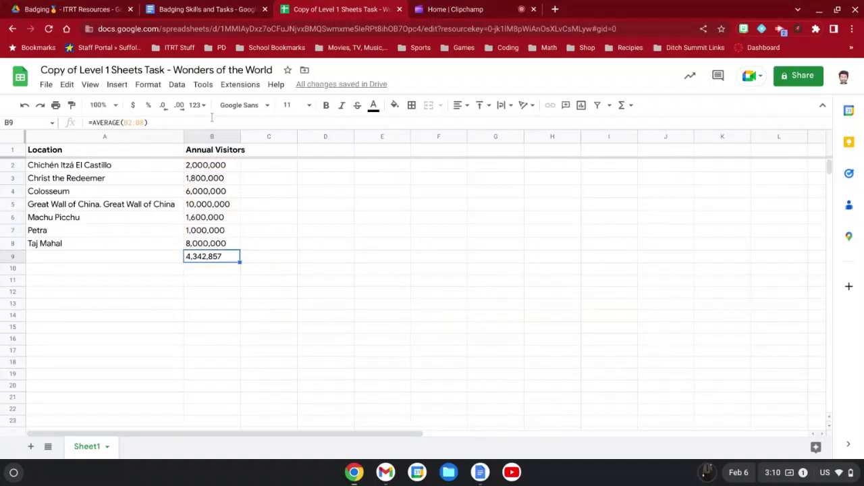
pyautogui.click(392, 105)
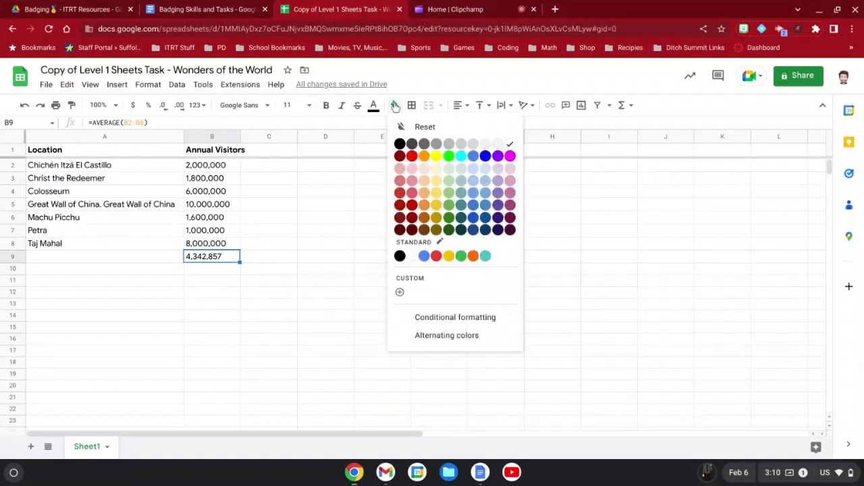
pyautogui.click(436, 156)
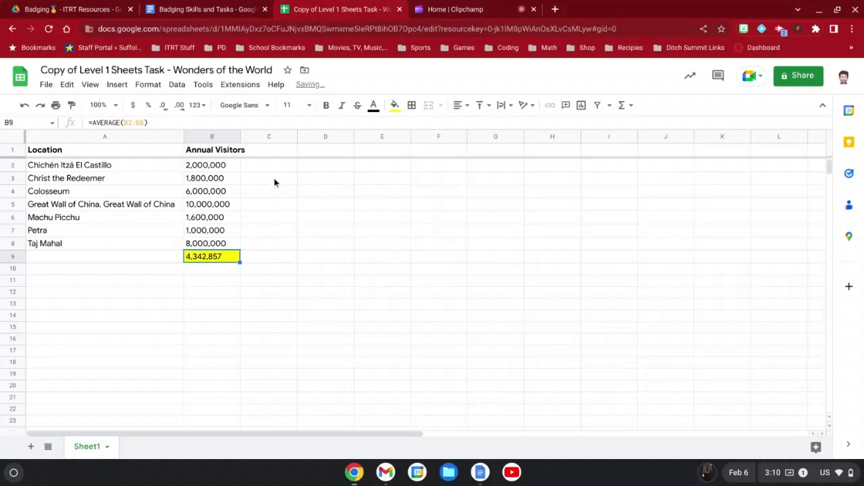
# Calculate the total annual visitors in cell C9 with a SUM formula over B2:B8.
pyautogui.click(253, 260)
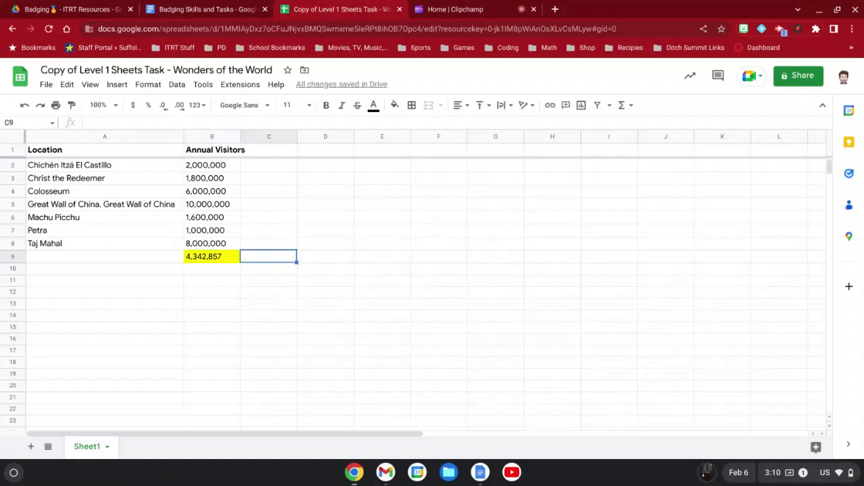
pyautogui.click(628, 107)
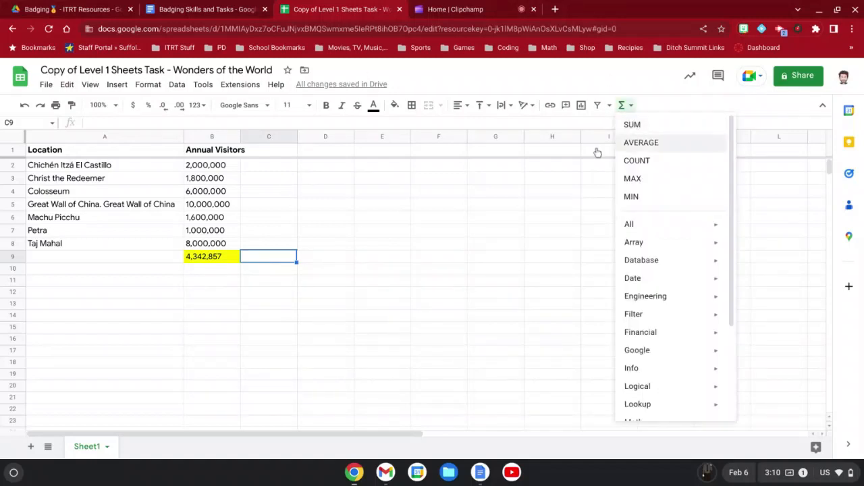
pyautogui.click(275, 260)
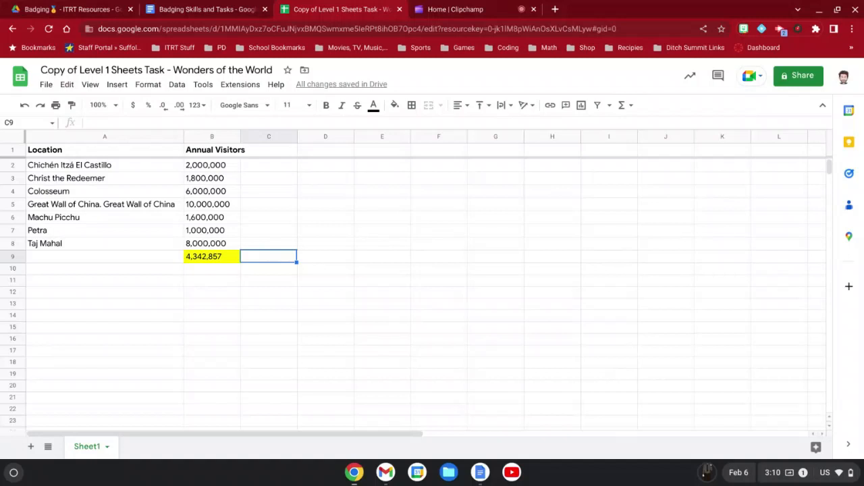
pyautogui.write('=')
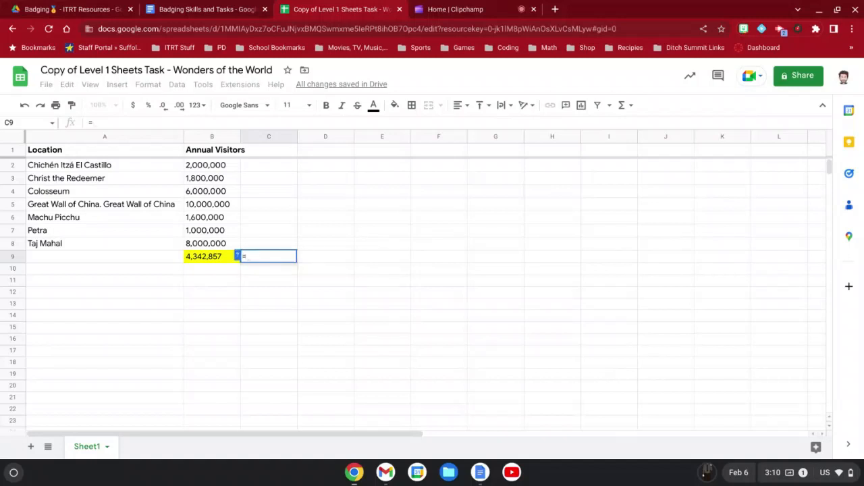
pyautogui.write('sum')
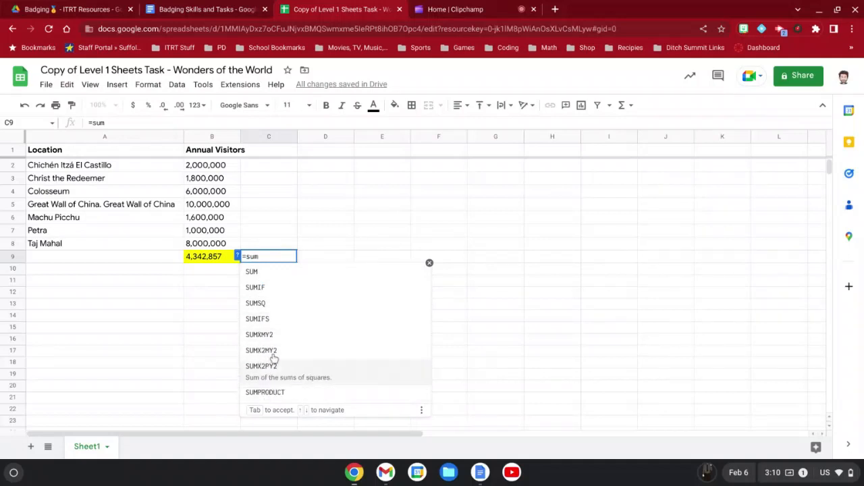
pyautogui.click(281, 273)
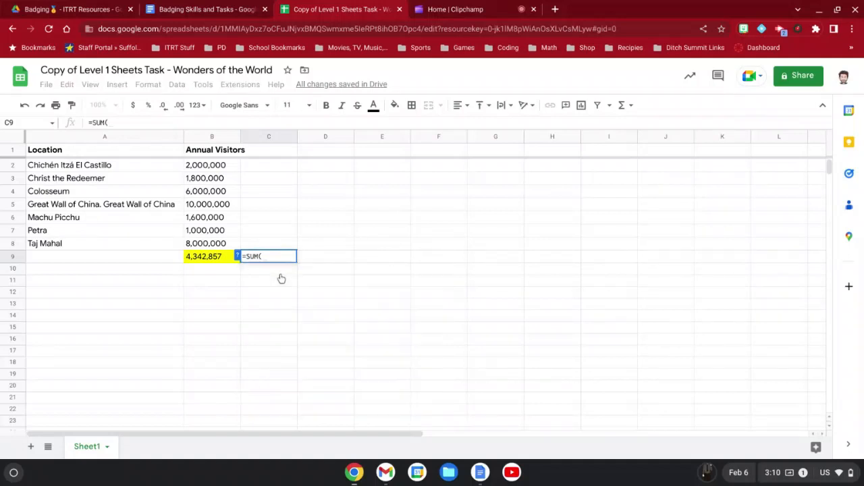
pyautogui.moveTo(228, 168); pyautogui.dragTo(227, 249)
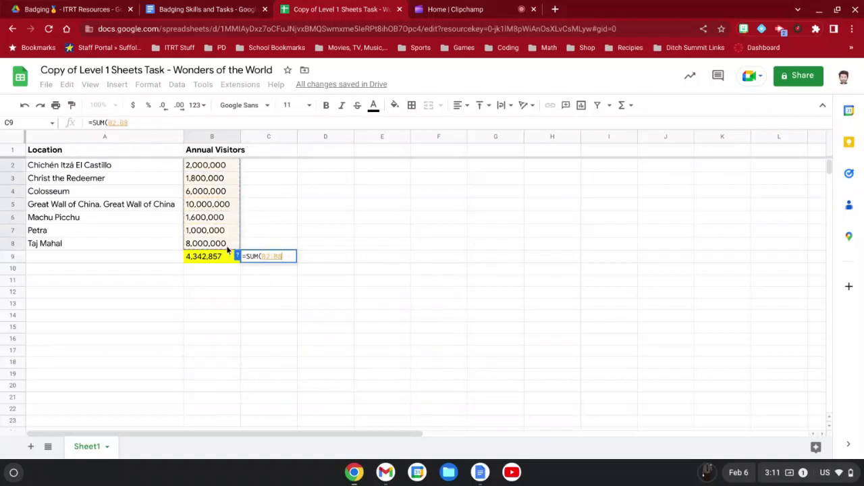
pyautogui.press('Return')
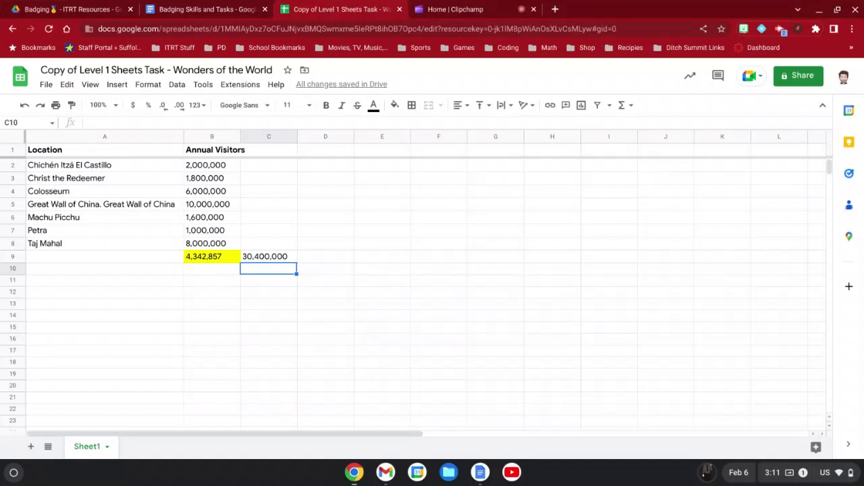
# Insert a pie chart of the locations and annual visitors in A2:B8 and place it beside the data, starting at column D.
pyautogui.moveTo(105, 166); pyautogui.dragTo(209, 247)
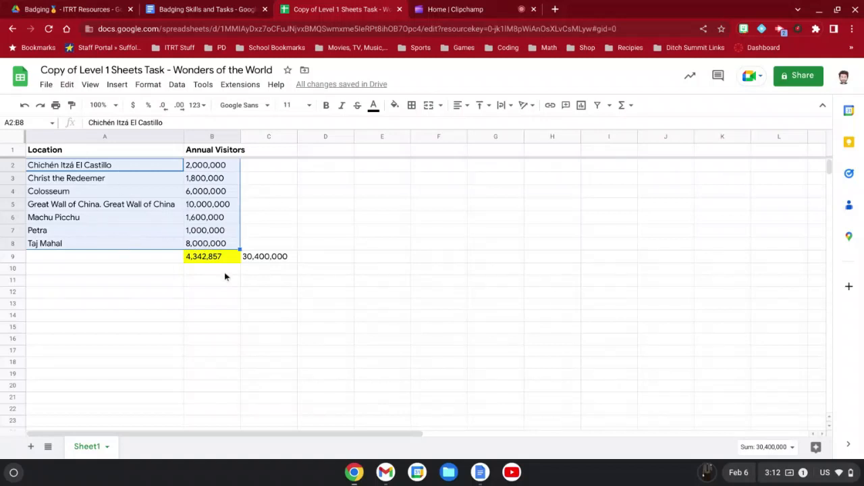
pyautogui.click(116, 84)
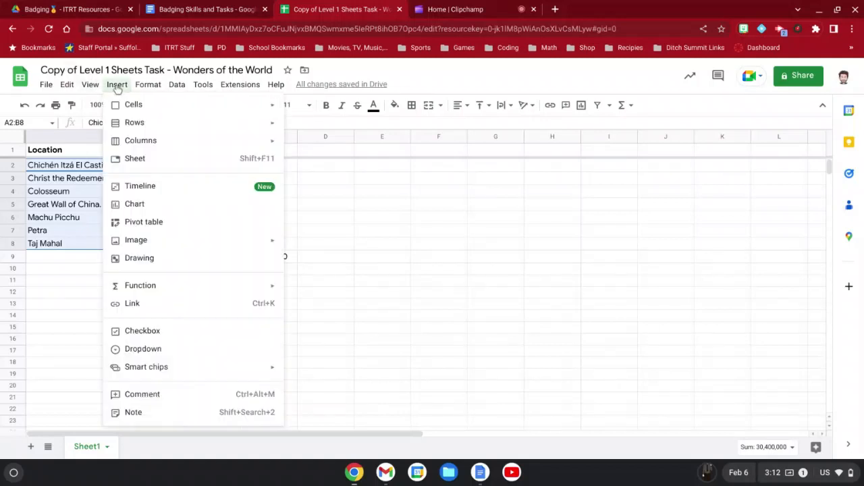
pyautogui.click(164, 205)
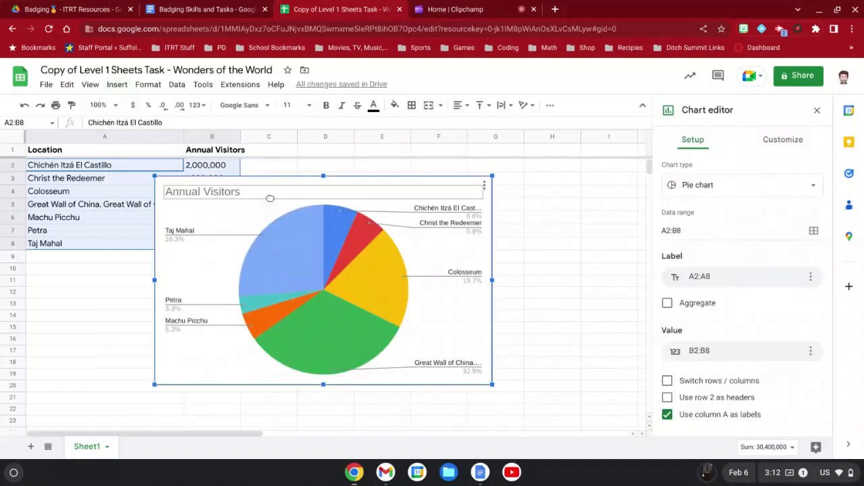
pyautogui.moveTo(269, 198); pyautogui.dragTo(406, 181)
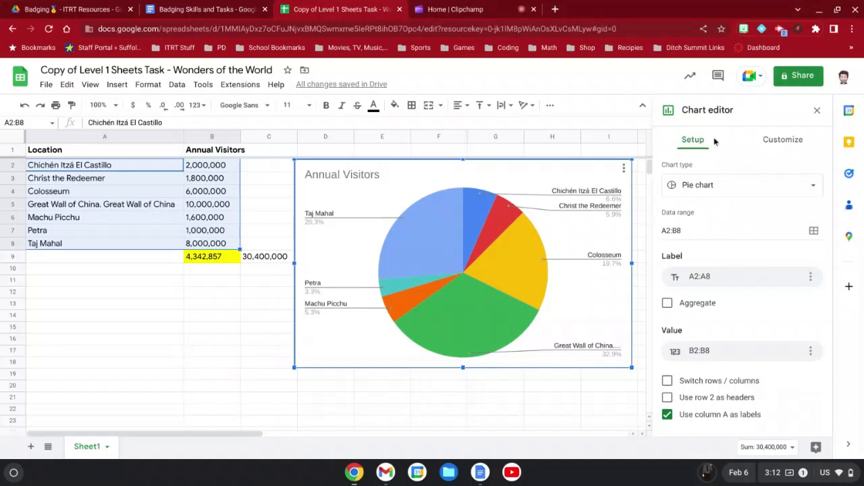
# Look through the chart types available for the Annual Visitors chart.
pyautogui.click(748, 181)
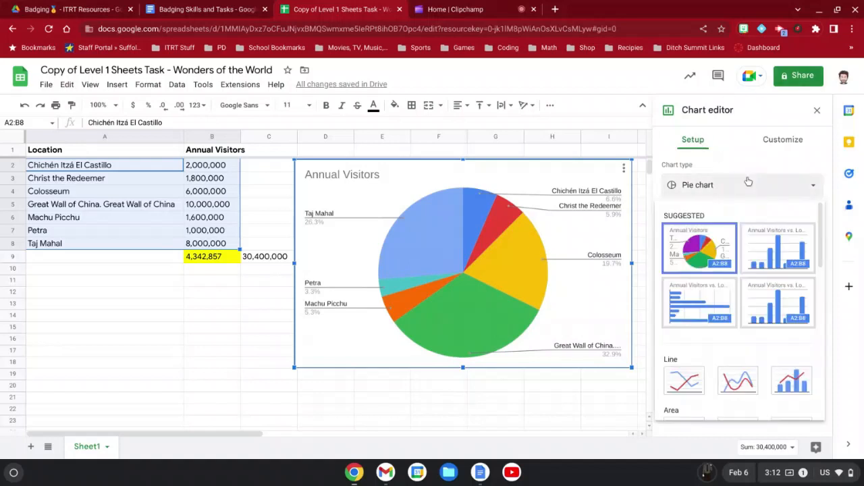
pyautogui.scroll(-5, 744, 305)
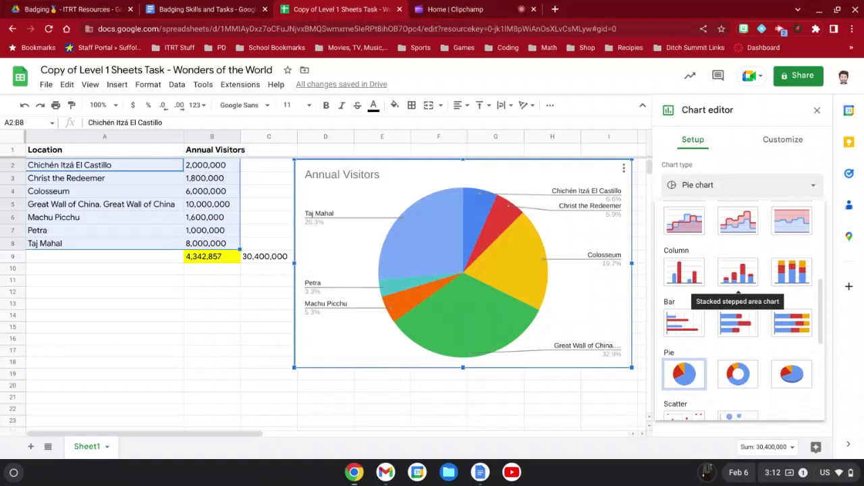
pyautogui.scroll(3, 777, 302)
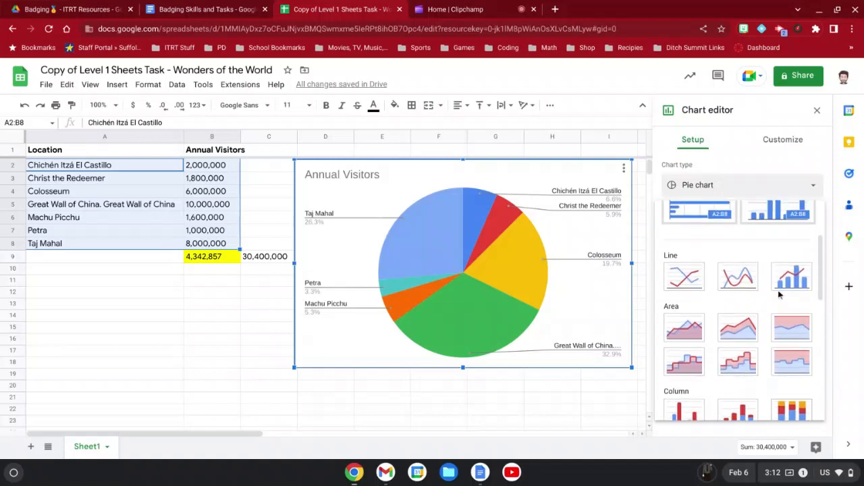
pyautogui.scroll(2, 778, 294)
pyautogui.scroll(-10, 783, 296)
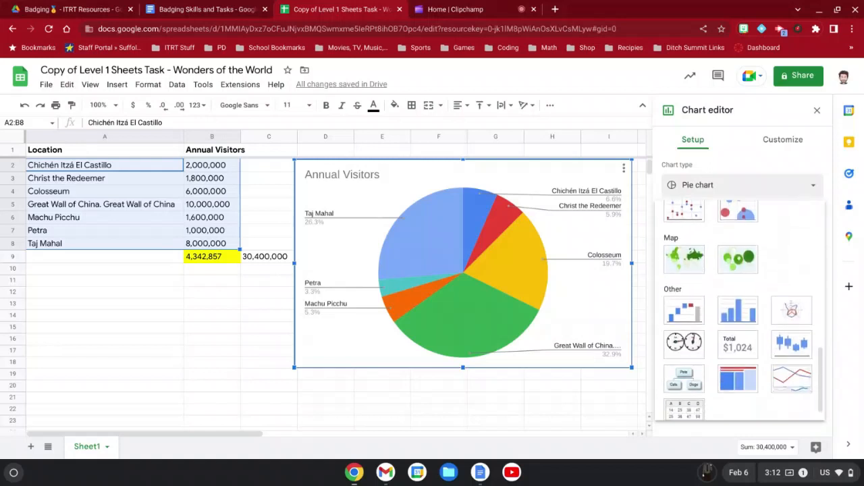
pyautogui.scroll(10, 790, 297)
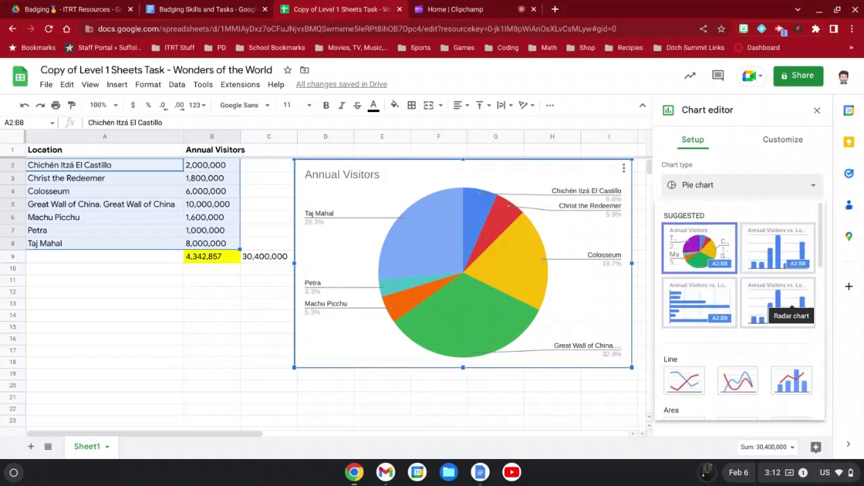
# Turn on the 3D option in the Annual Visitors pie chart's style settings.
pyautogui.click(790, 143)
pyautogui.click(791, 143)
pyautogui.click(701, 172)
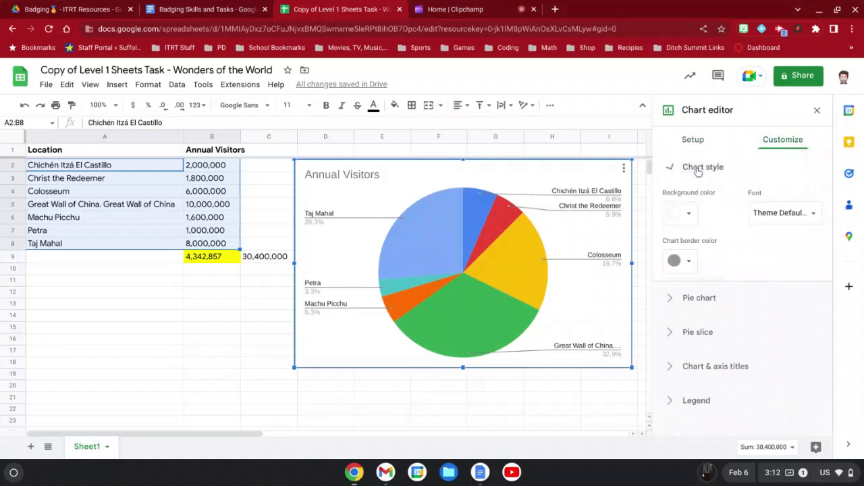
pyautogui.click(668, 323)
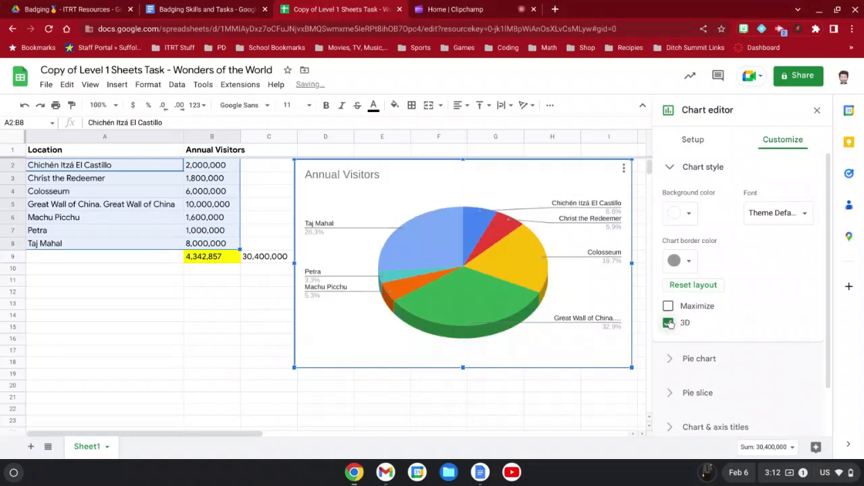
pyautogui.click(706, 168)
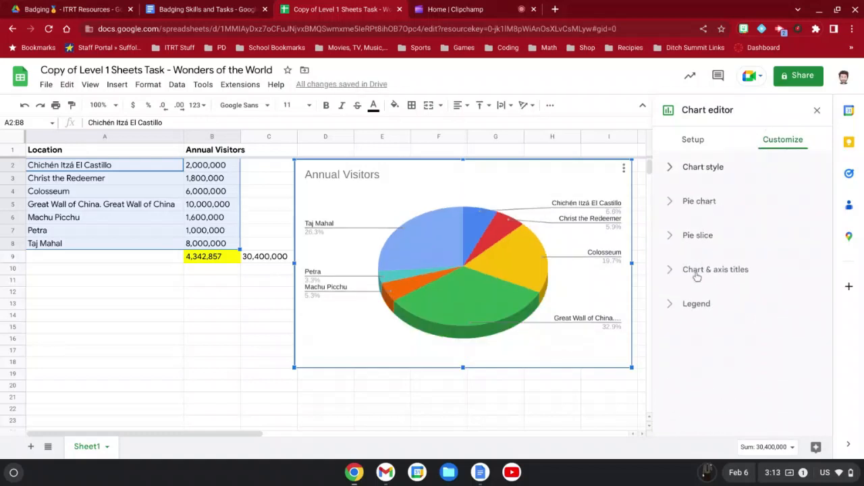
# Review the pie chart's legend options and close the chart editor.
pyautogui.click(698, 305)
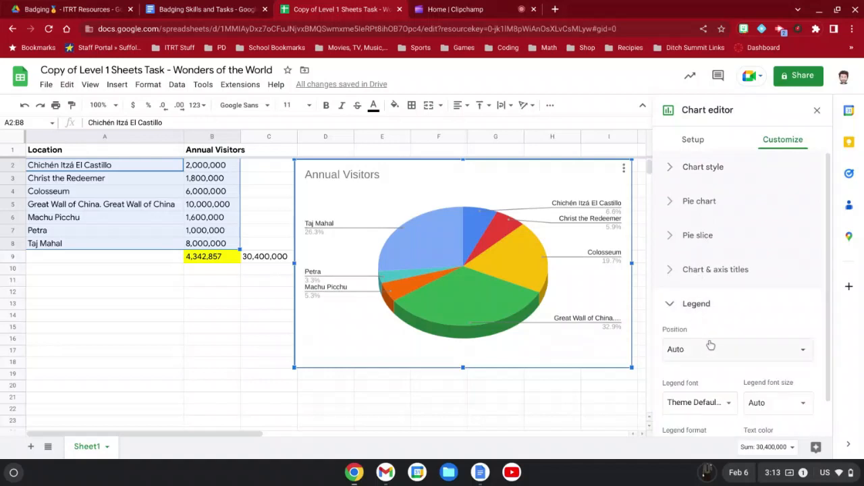
pyautogui.scroll(-1, 709, 344)
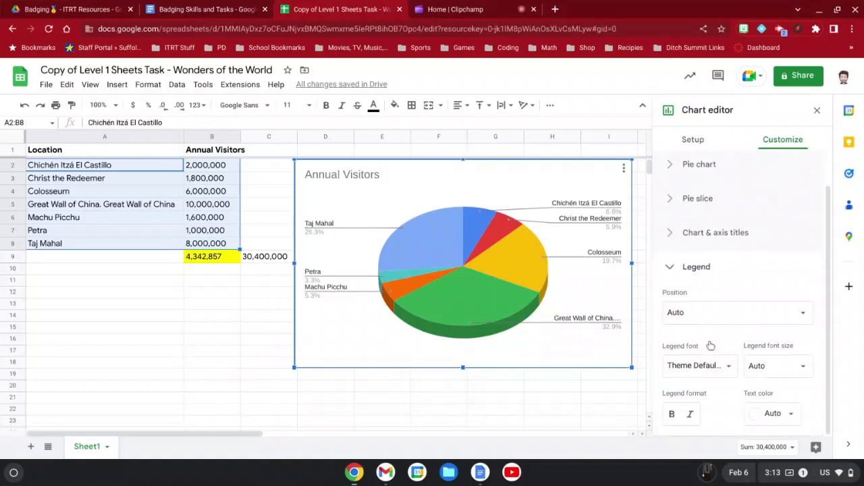
pyautogui.click(671, 269)
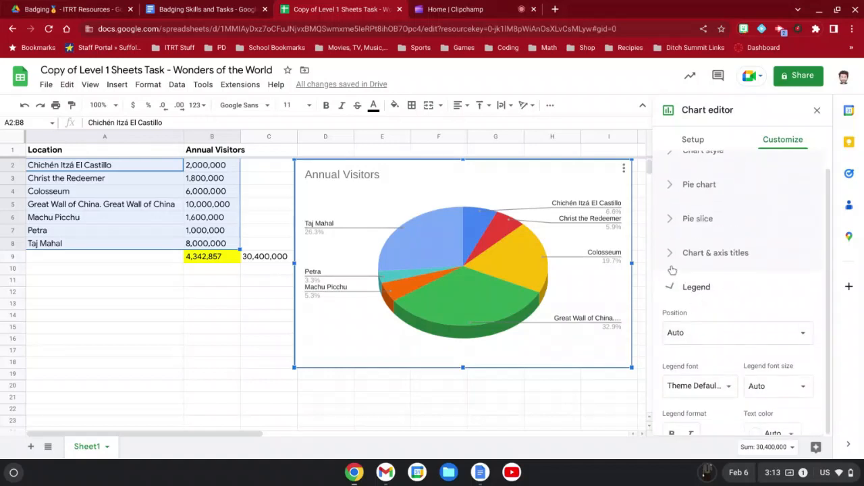
pyautogui.click(818, 110)
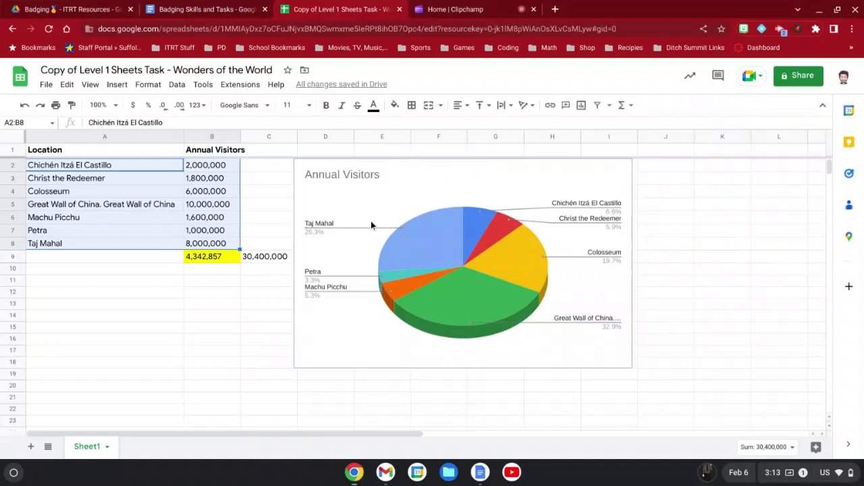
pyautogui.click(243, 336)
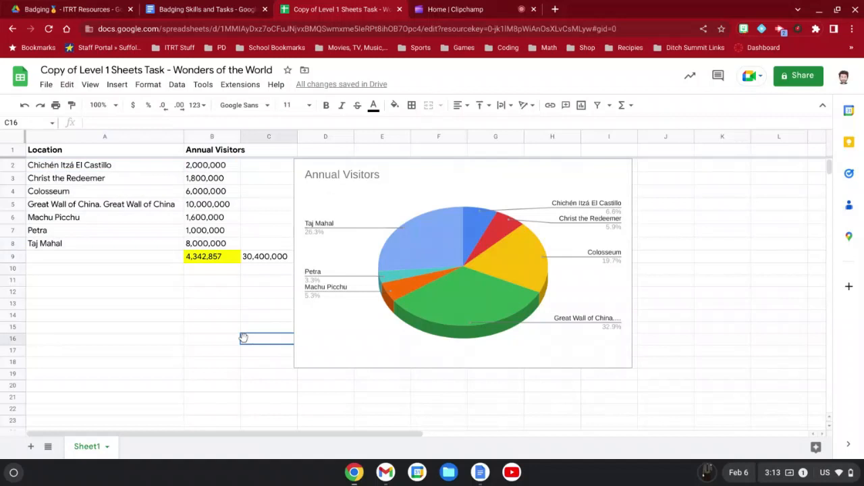
# Fill cell C9, which holds the total annual visitors, with a light green.
pyautogui.click(265, 257)
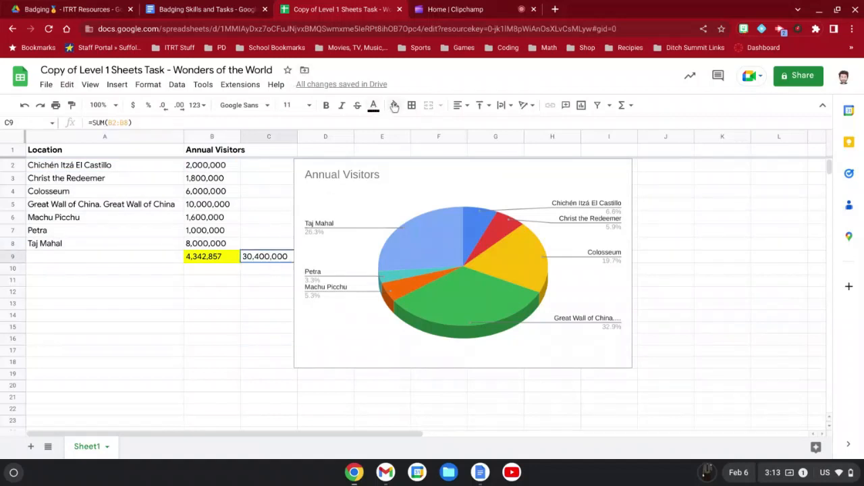
pyautogui.click(394, 106)
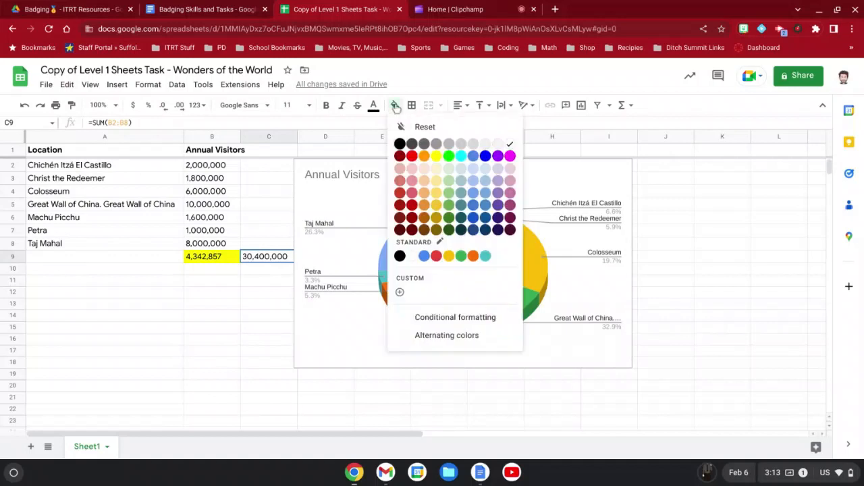
pyautogui.click(449, 193)
pyautogui.click(172, 328)
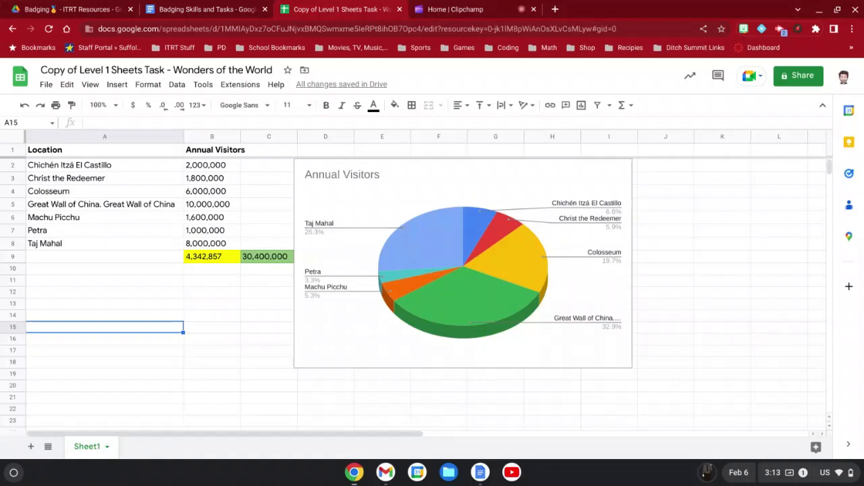
# Rename Sheet1 as "Vistors".
pyautogui.rightClick(94, 446)
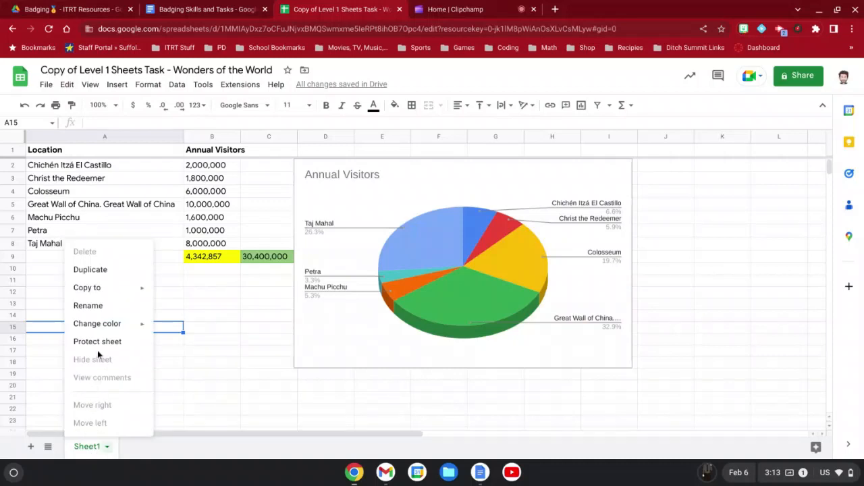
pyautogui.click(98, 307)
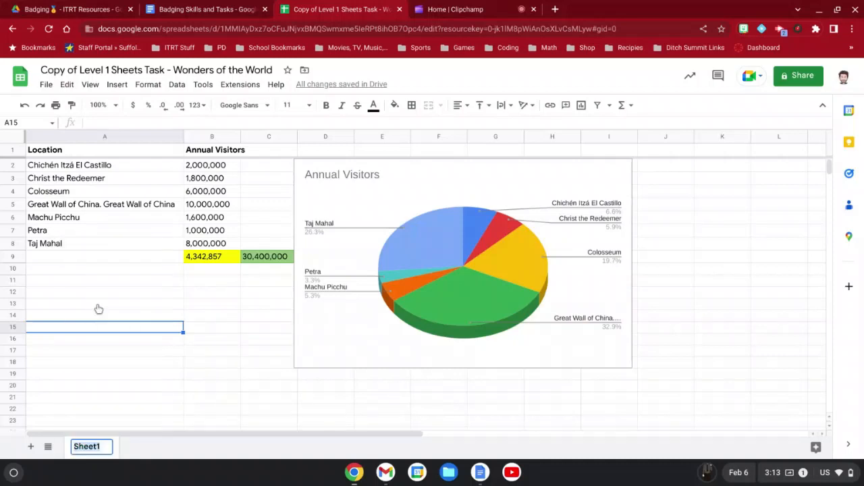
pyautogui.write('Vistors')
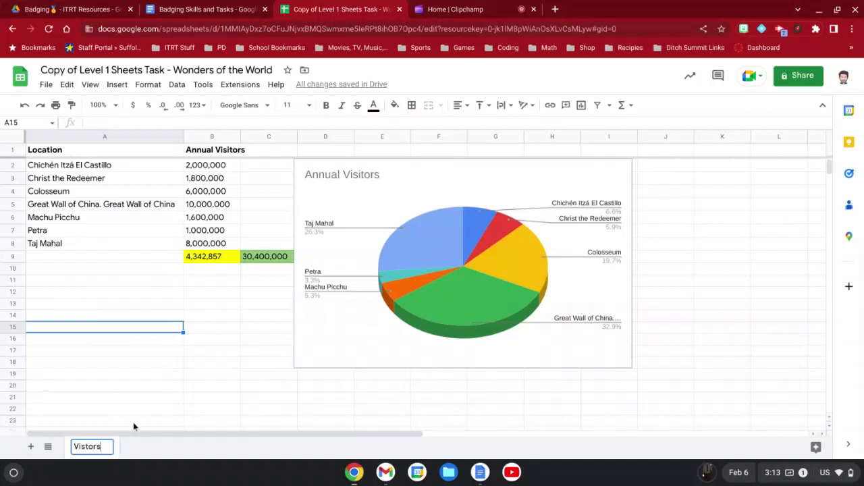
pyautogui.press('Return')
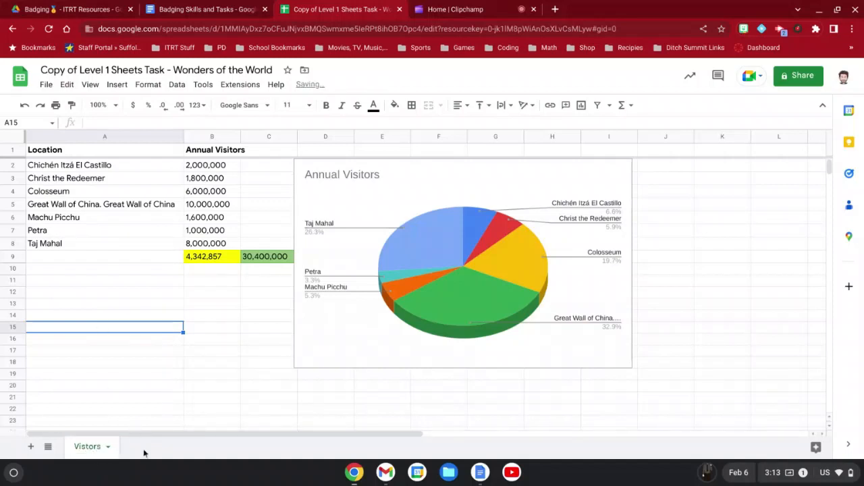
# Protect the whole Vistors sheet, restricting editing to "Only you".
pyautogui.rightClick(98, 447)
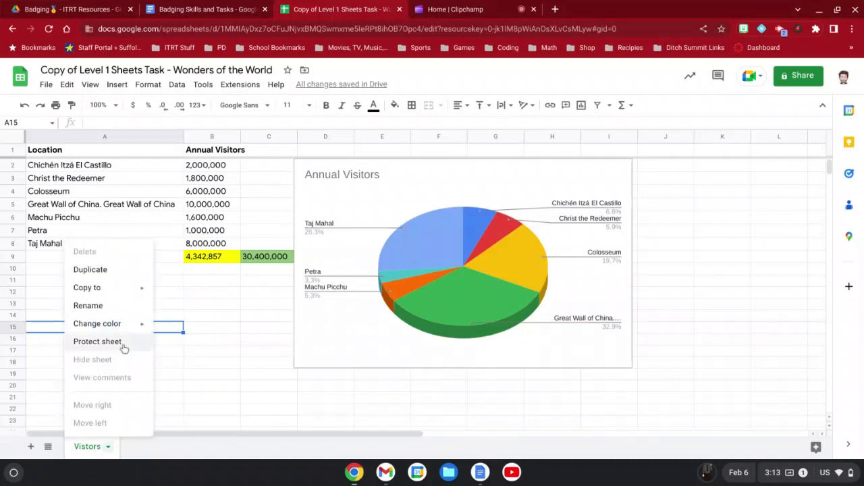
pyautogui.click(97, 342)
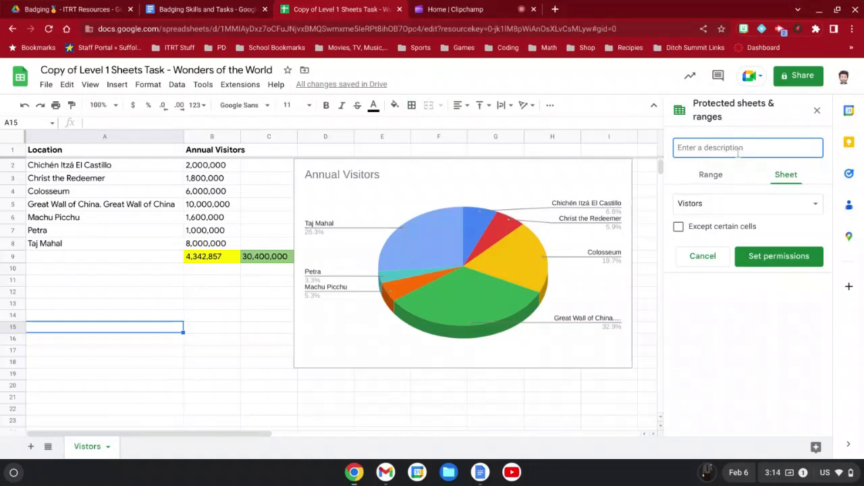
pyautogui.click(723, 207)
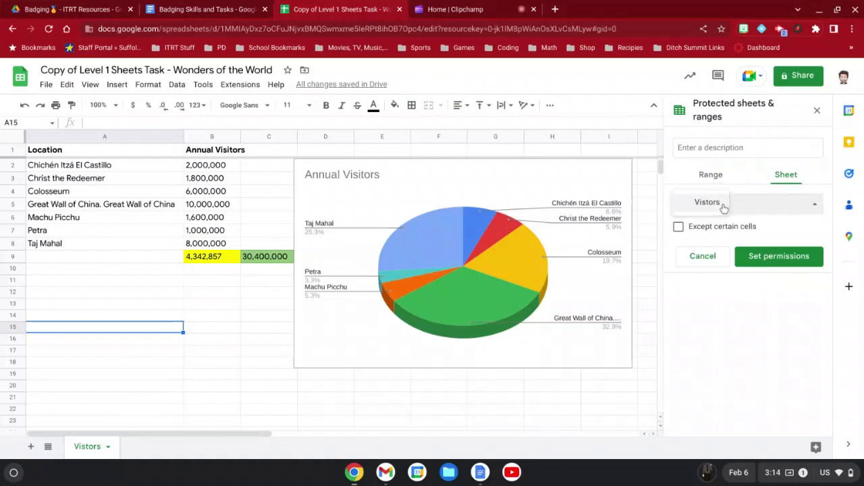
pyautogui.click(803, 205)
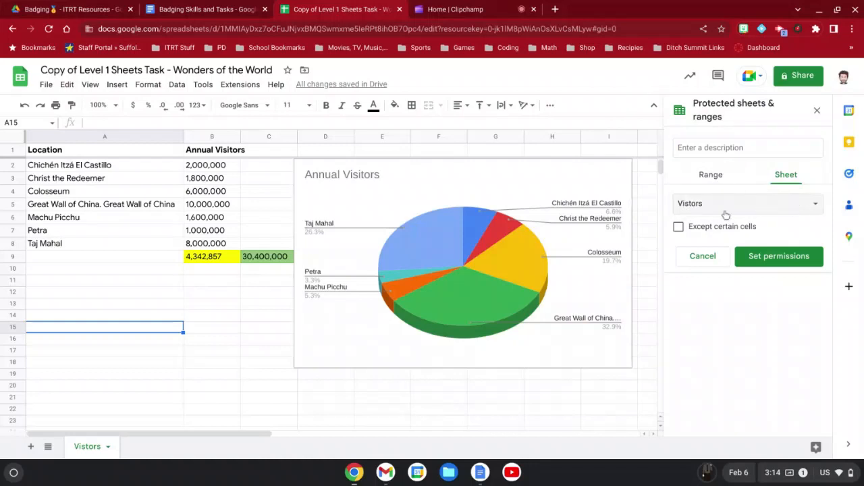
pyautogui.click(761, 257)
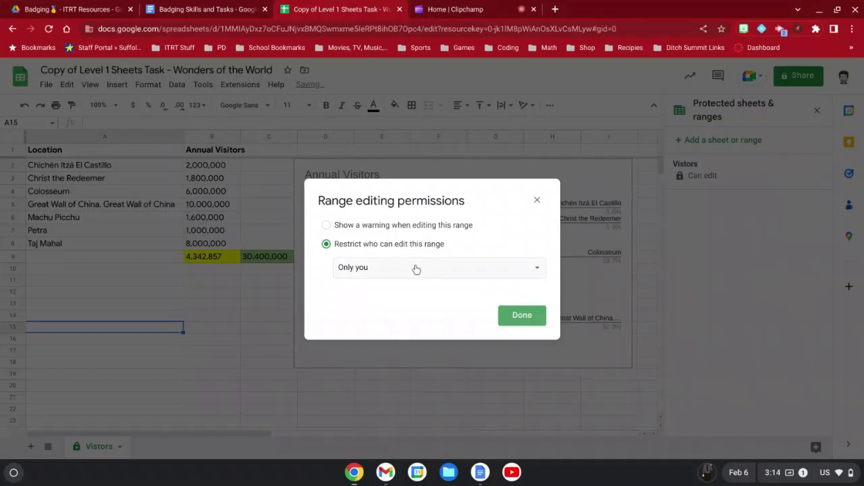
pyautogui.click(414, 268)
pyautogui.click(415, 268)
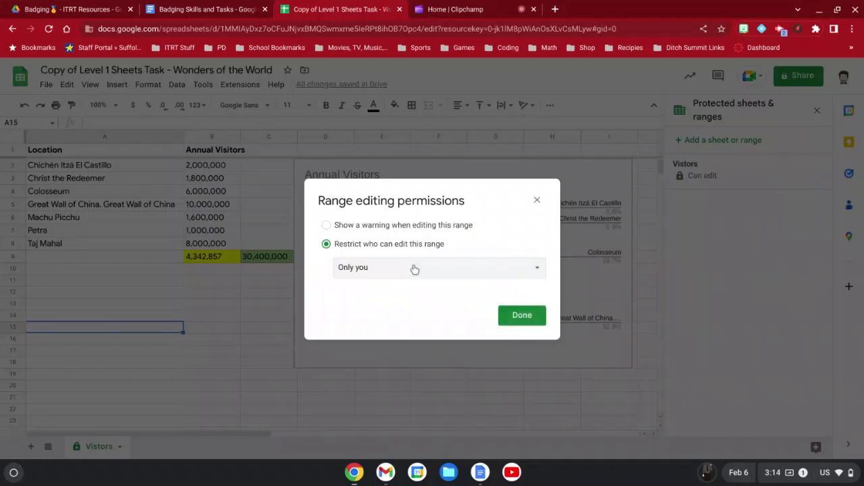
pyautogui.click(520, 315)
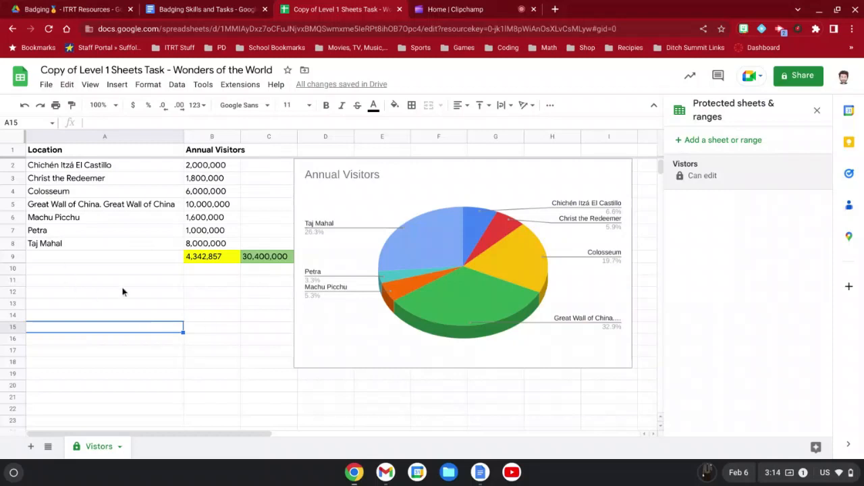
# Share the spreadsheet by setting its general access to "Anyone with the link" as Viewer.
pyautogui.click(802, 74)
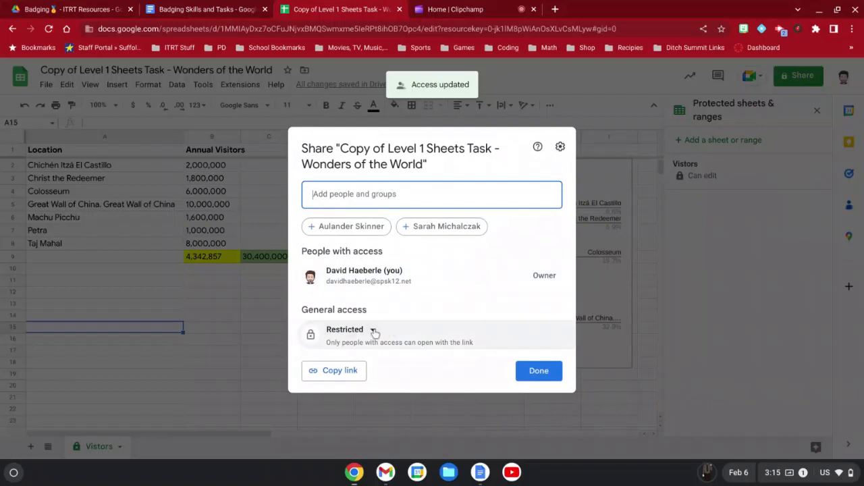
pyautogui.click(373, 331)
pyautogui.click(378, 307)
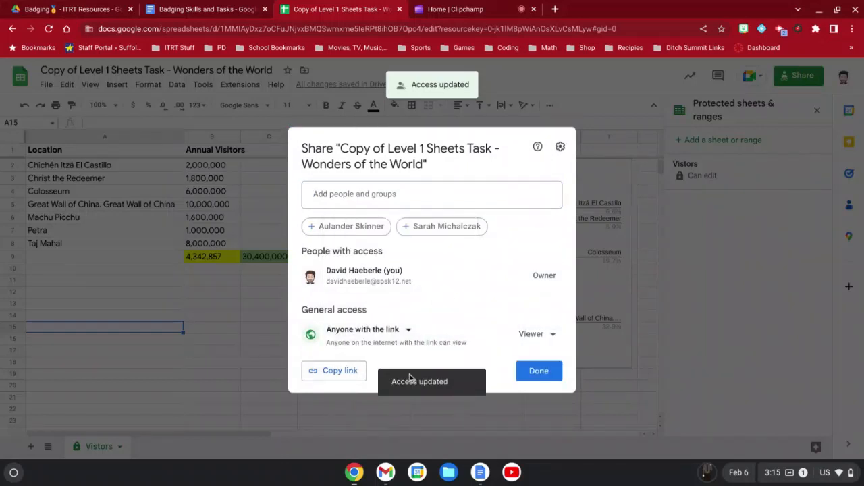
pyautogui.click(553, 373)
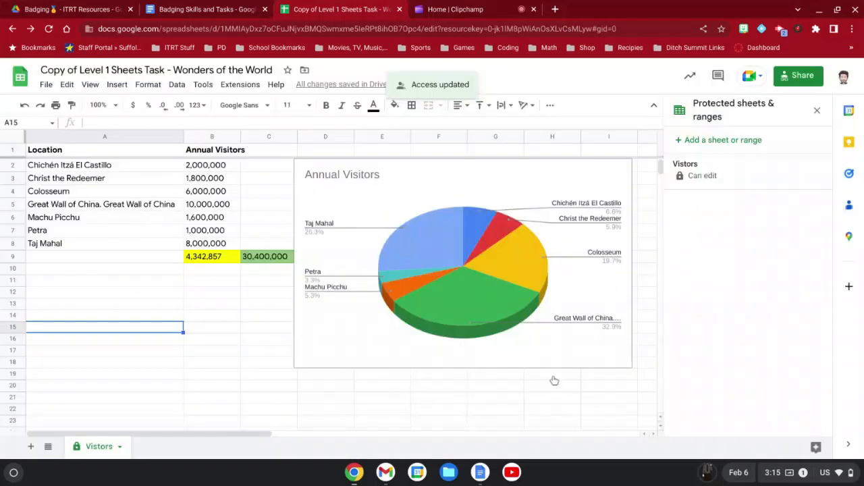